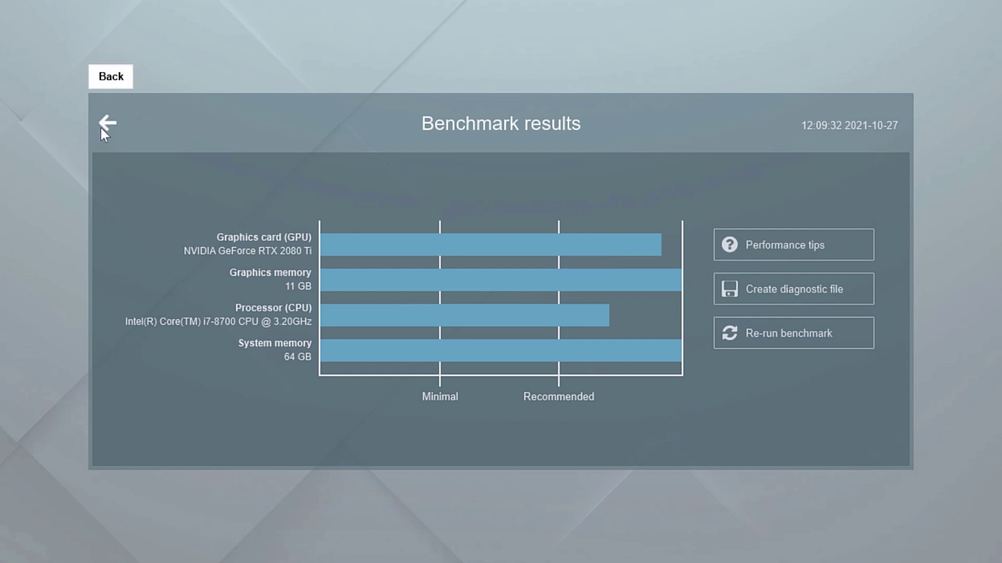
Leave the benchmark results and read through the news article "Watch the first video made in Lumion 12".
click(102, 127)
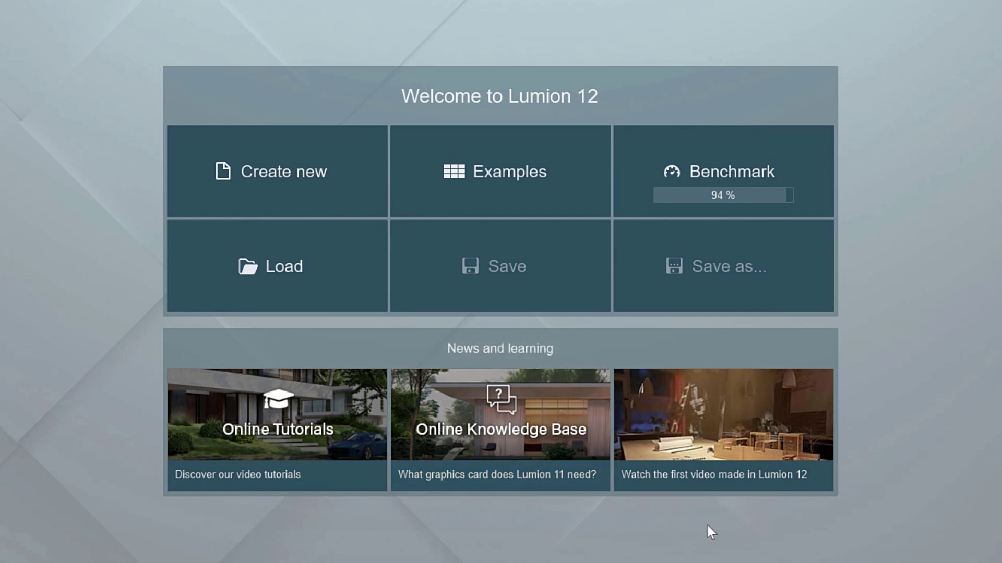
click(777, 464)
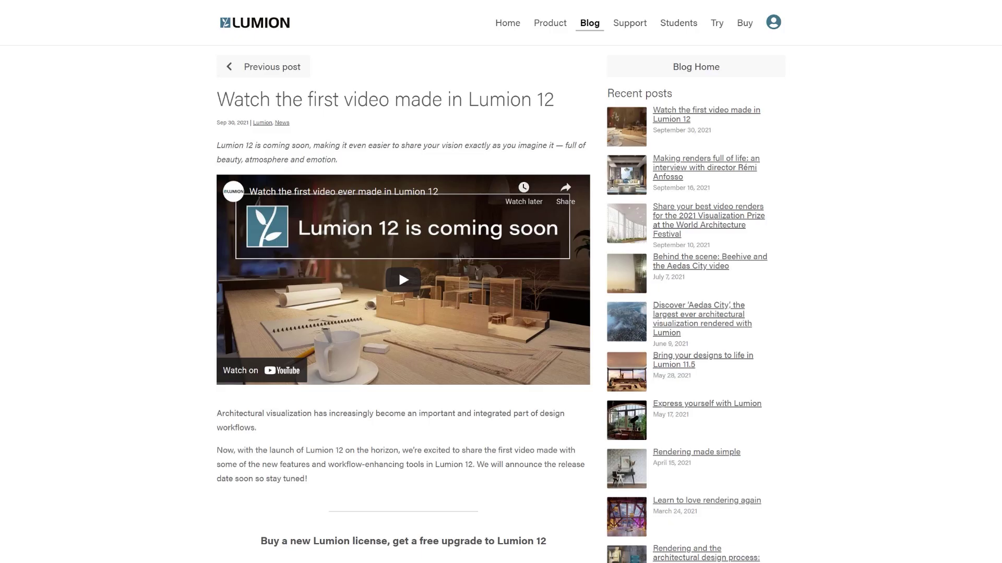
scroll(403, 281, down, 5)
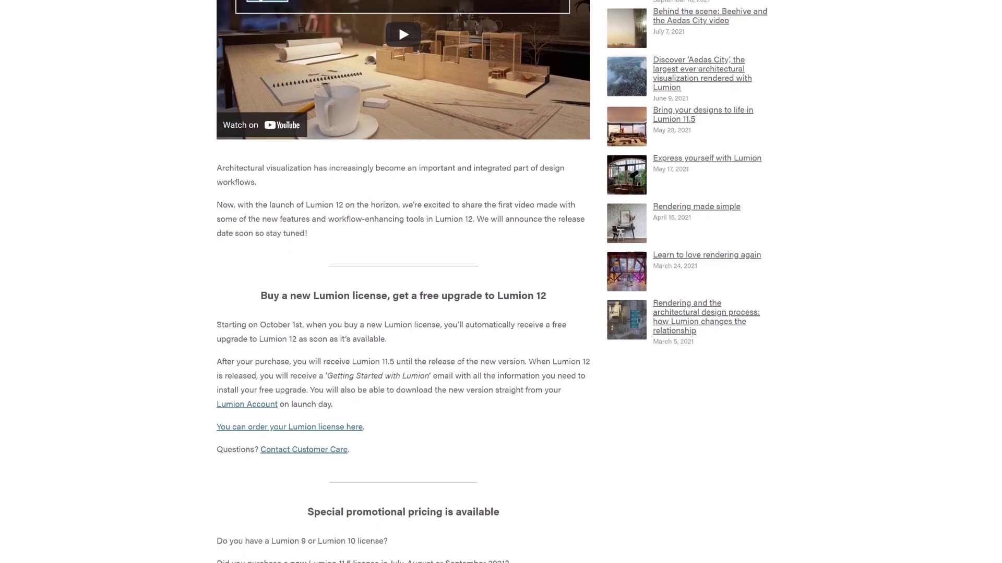
scroll(403, 282, down, 5)
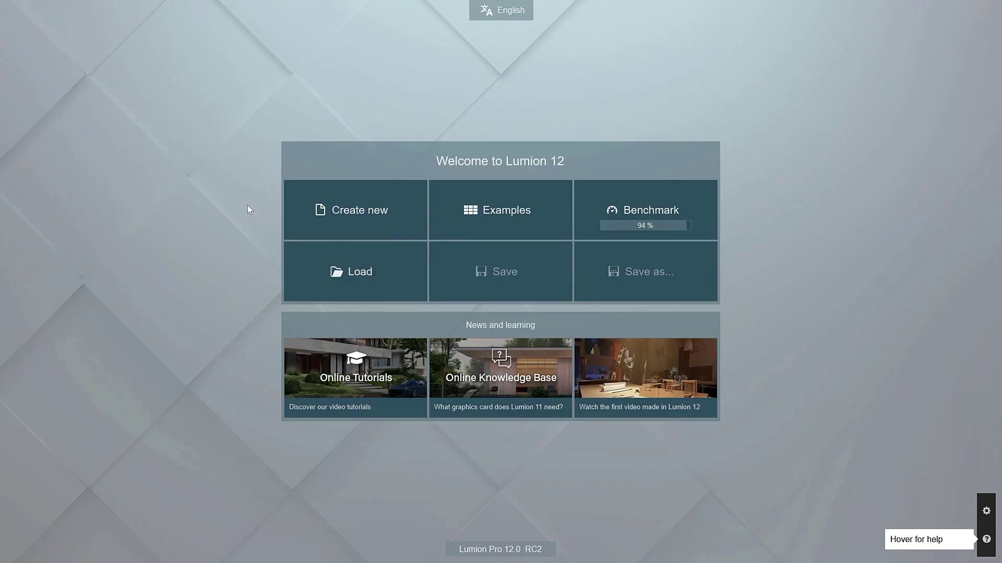
View the available new-project templates, return to the welcome page, and open the beach house example scene with the pool.
click(308, 208)
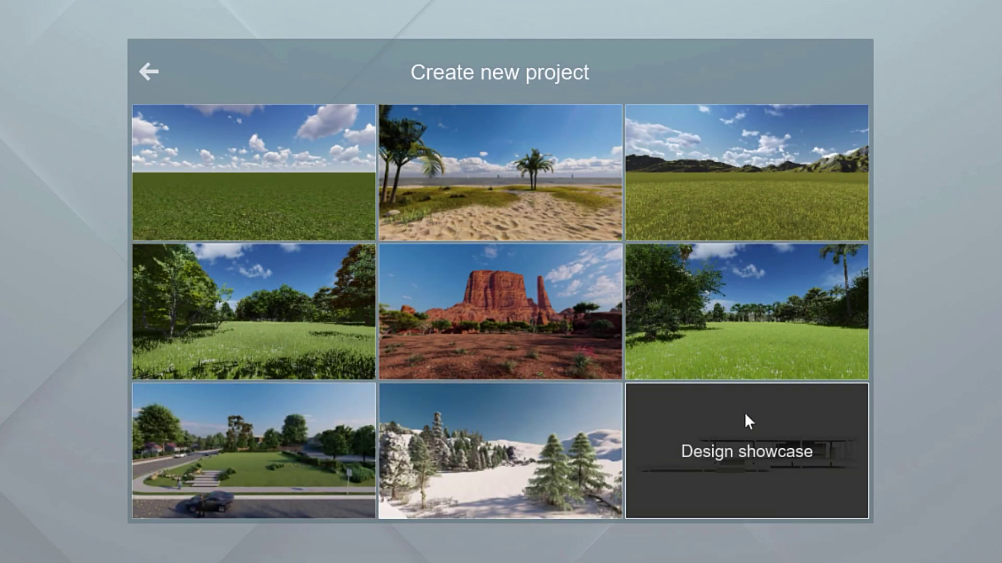
click(147, 74)
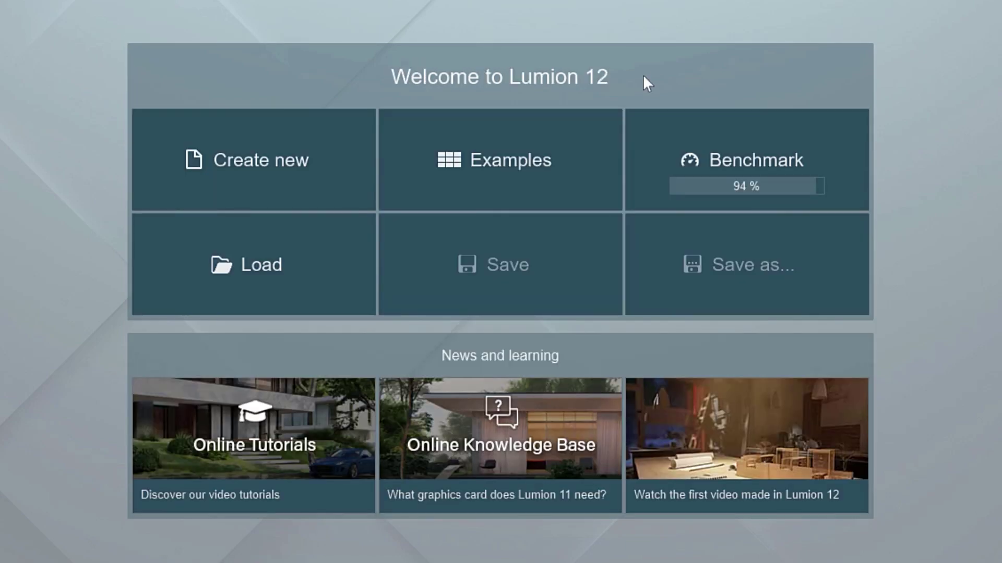
click(586, 152)
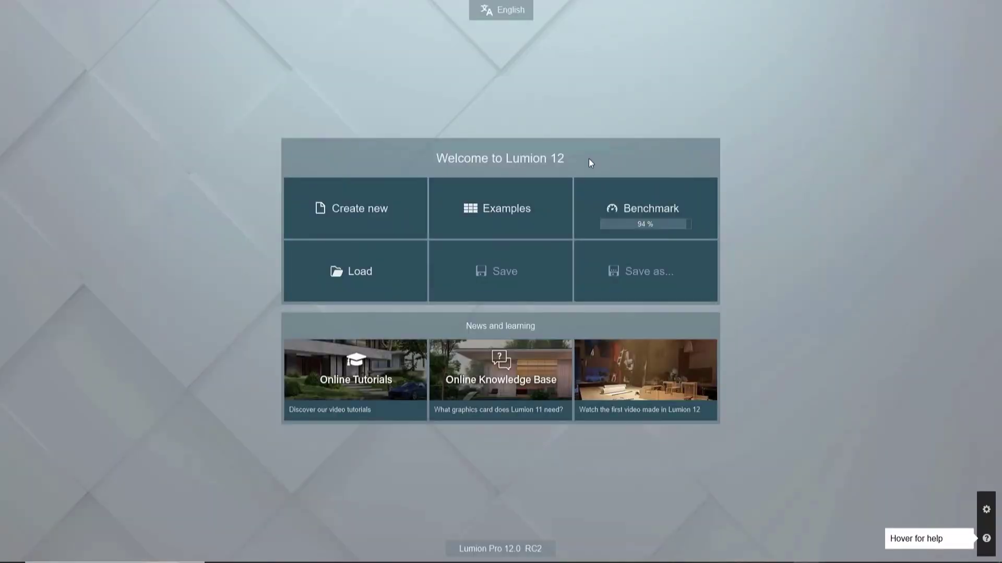
click(561, 195)
click(783, 405)
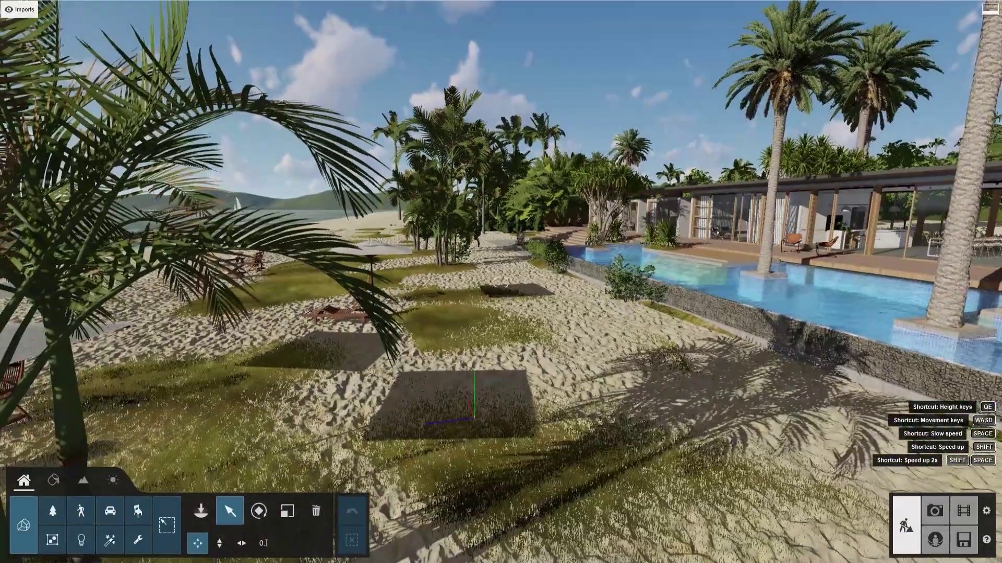
Turn the camera to face the house and pool, practising forward, backward, sideways, upward and downward camera movement.
right_drag(501, 282, 718, 282)
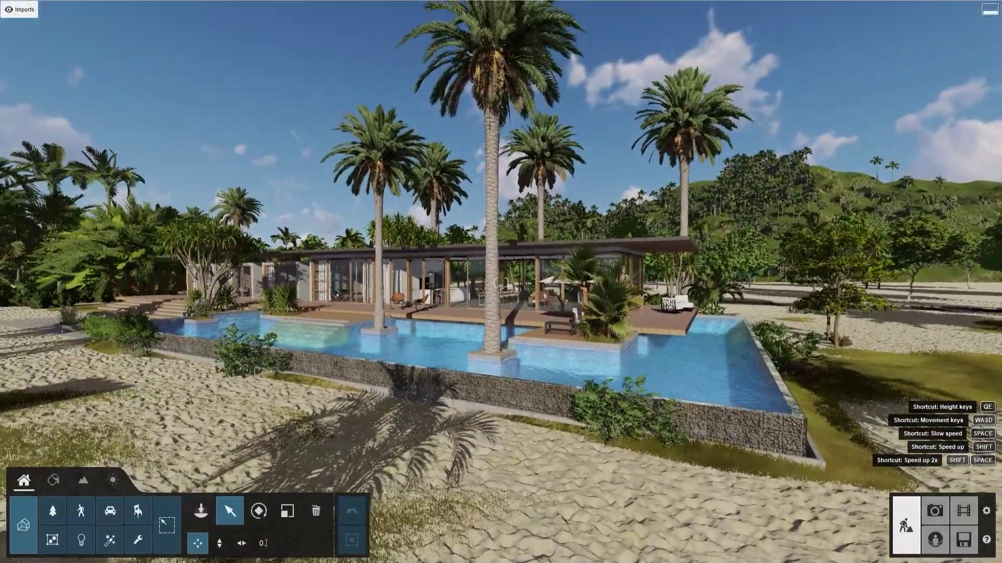
key(w)
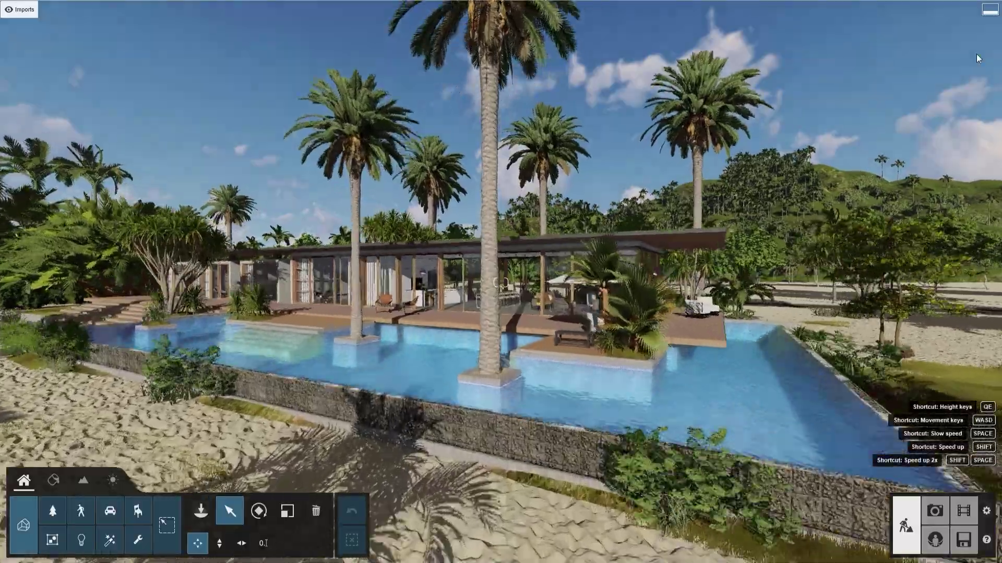
key(s)
key(a)
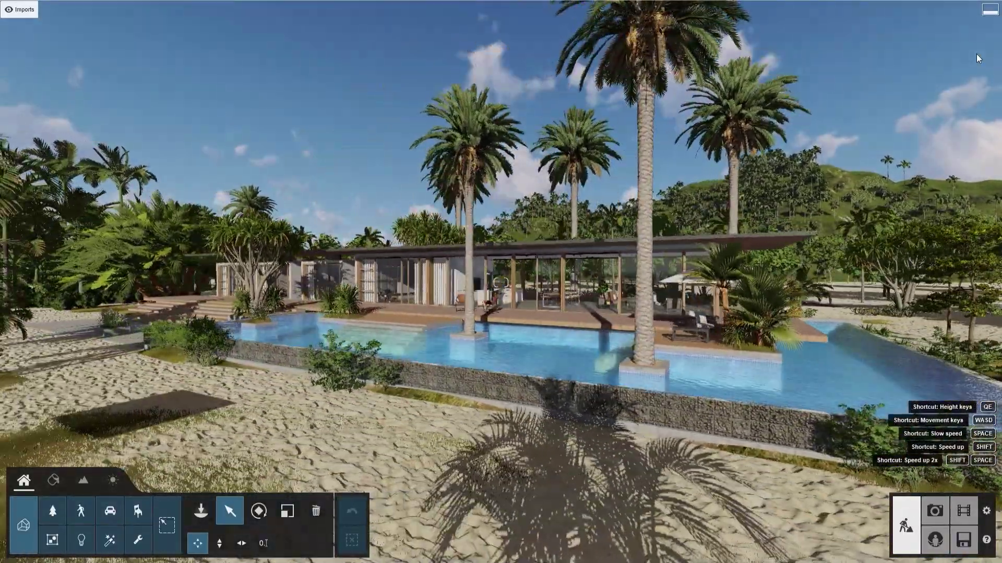
key(d)
key(q)
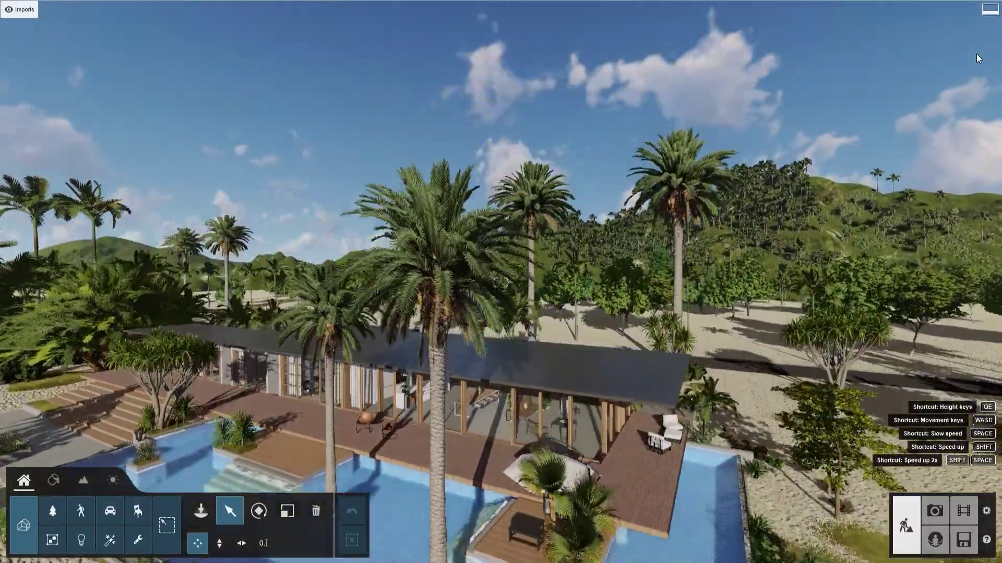
key(e)
key(s)
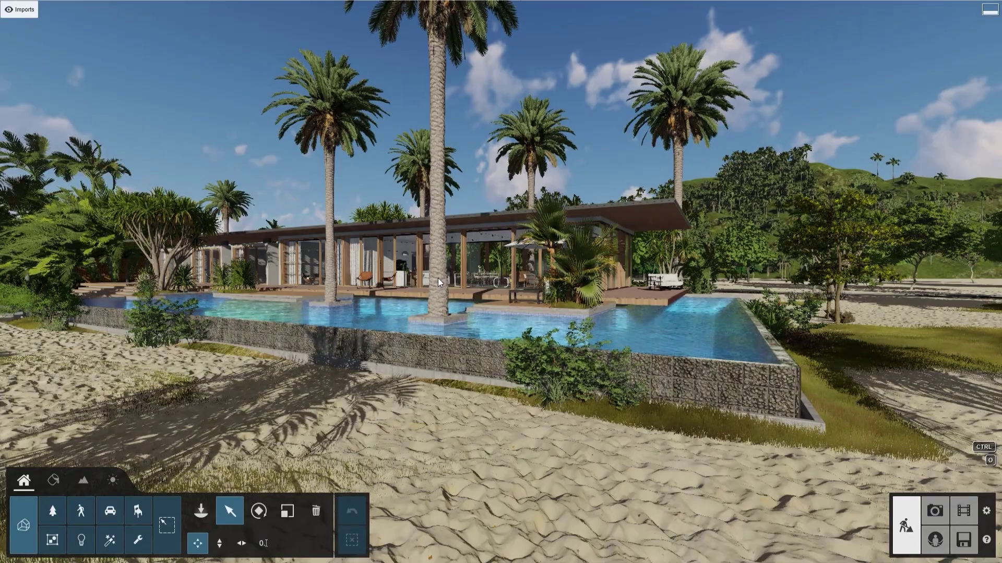
Fly the camera across the pool and along the wooden deck towards the far end of the house.
key(w)
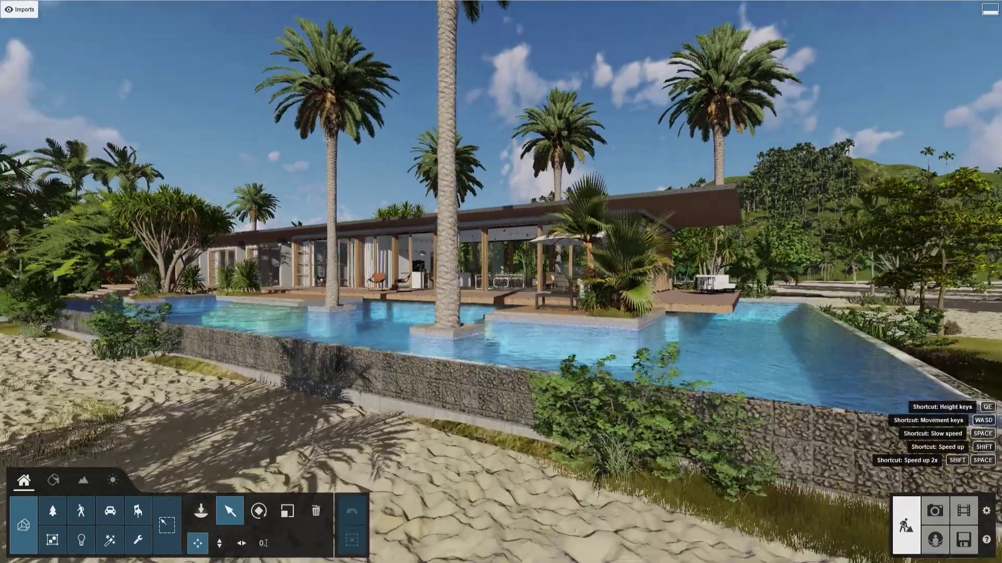
key(w)
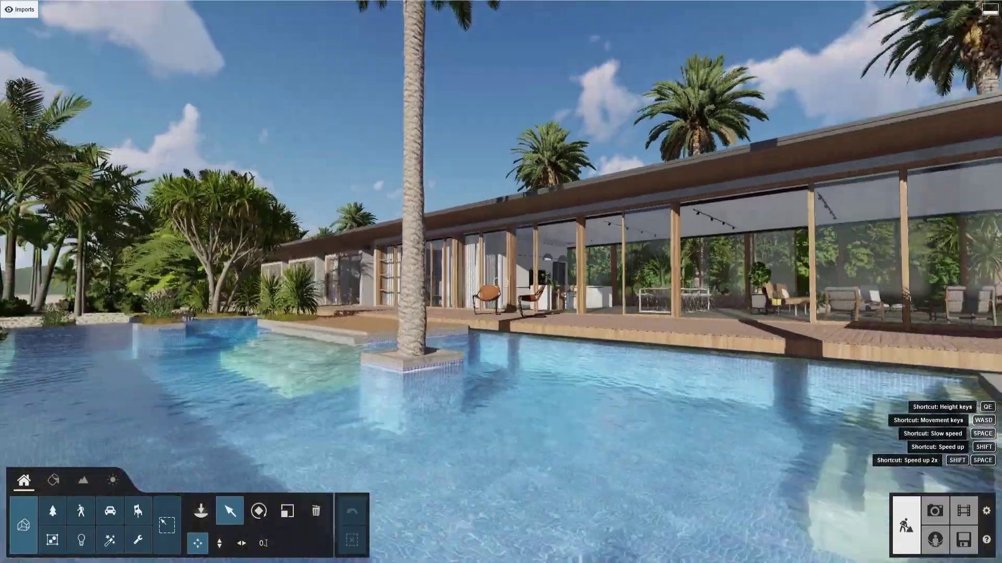
key(w)
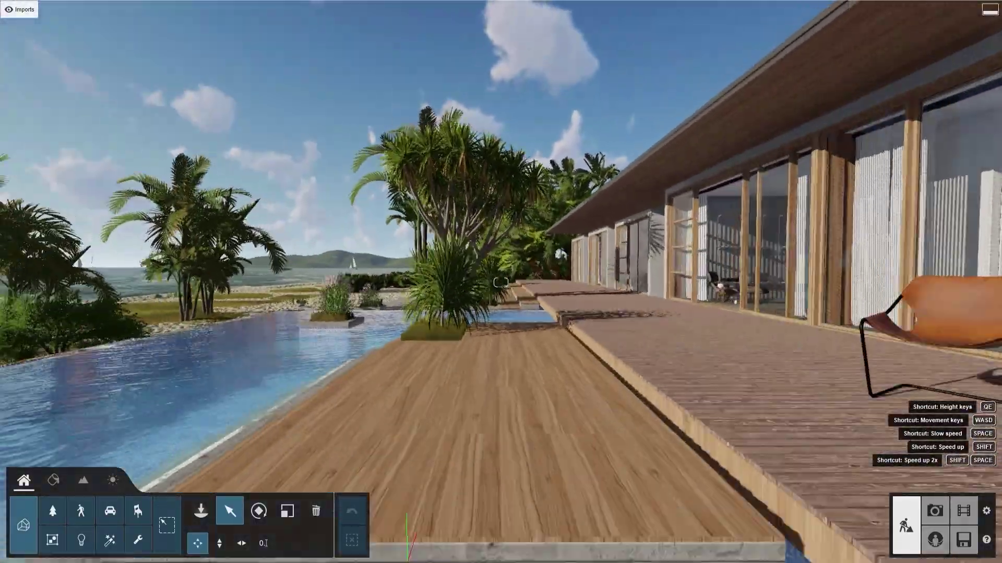
key(w)
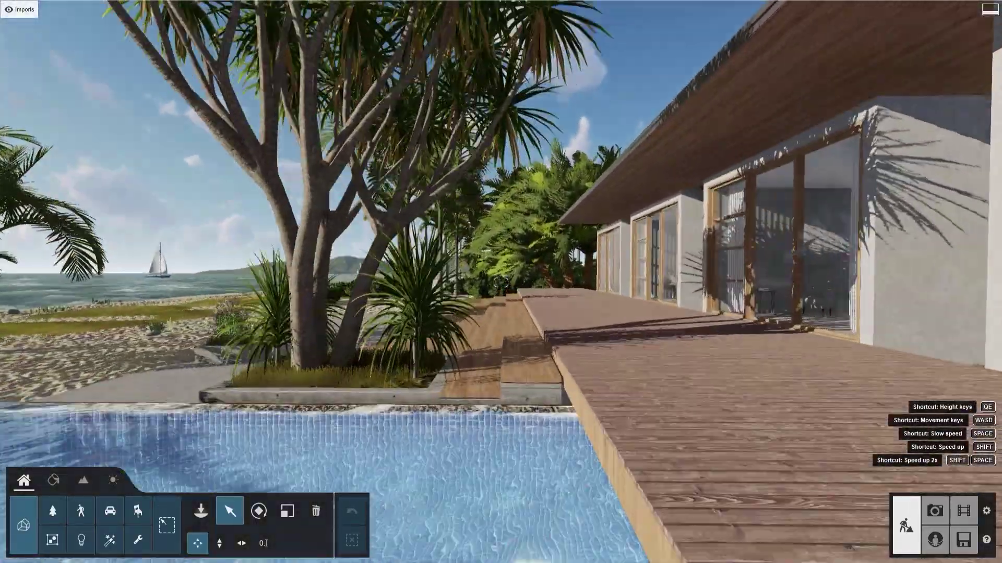
key(w)
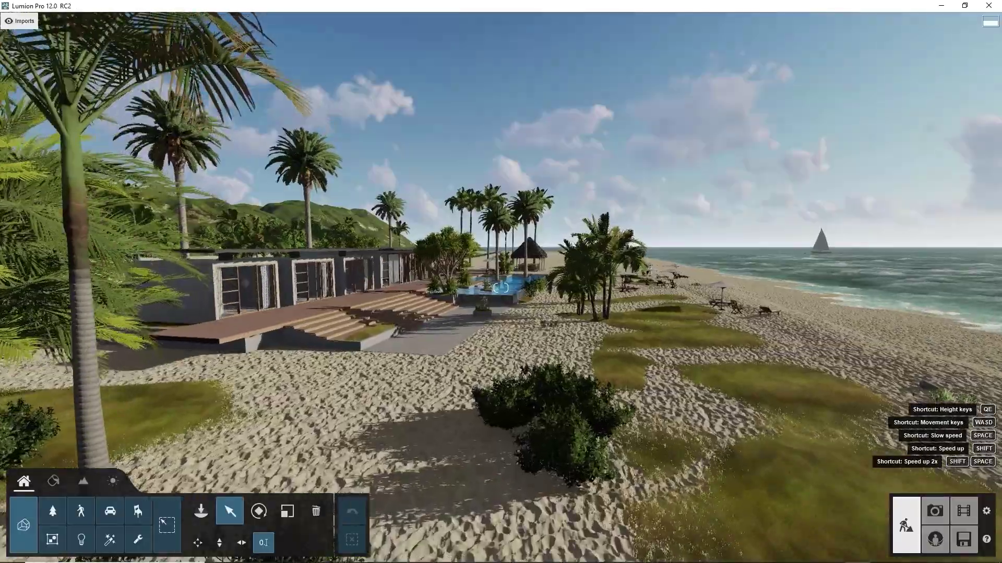
Tour the scene from the beach side along the pool and from above the trees behind the house.
key(w)
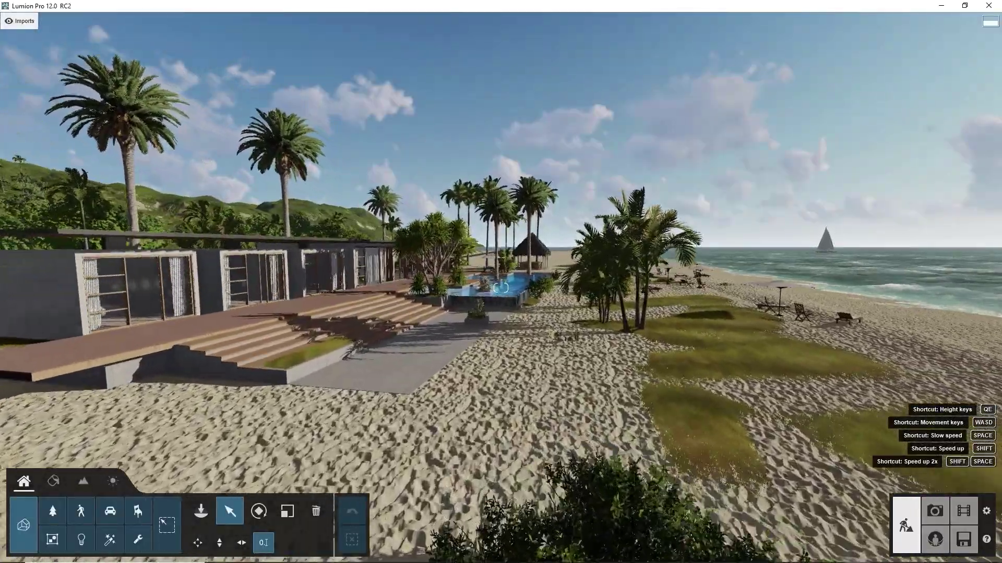
key(w)
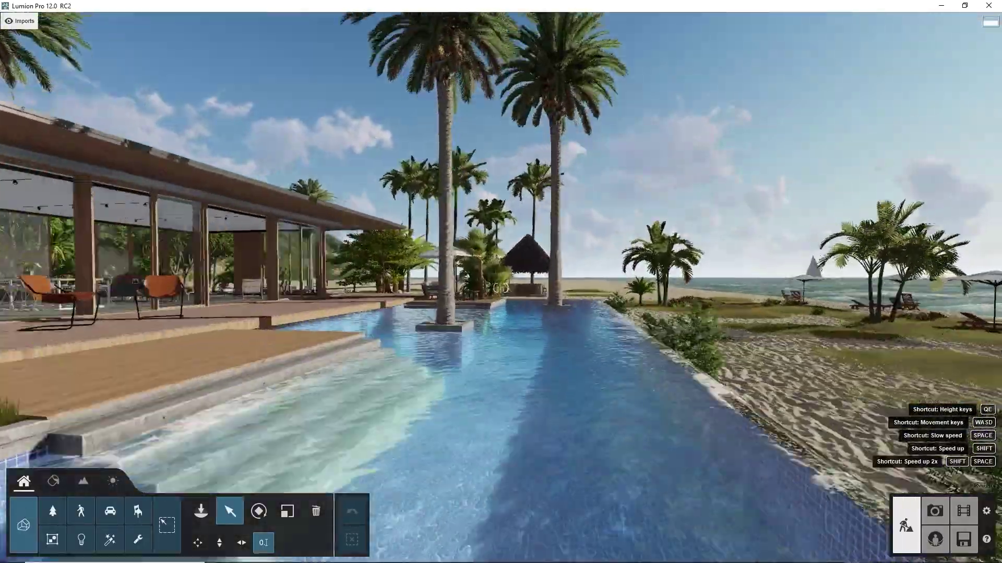
key(w)
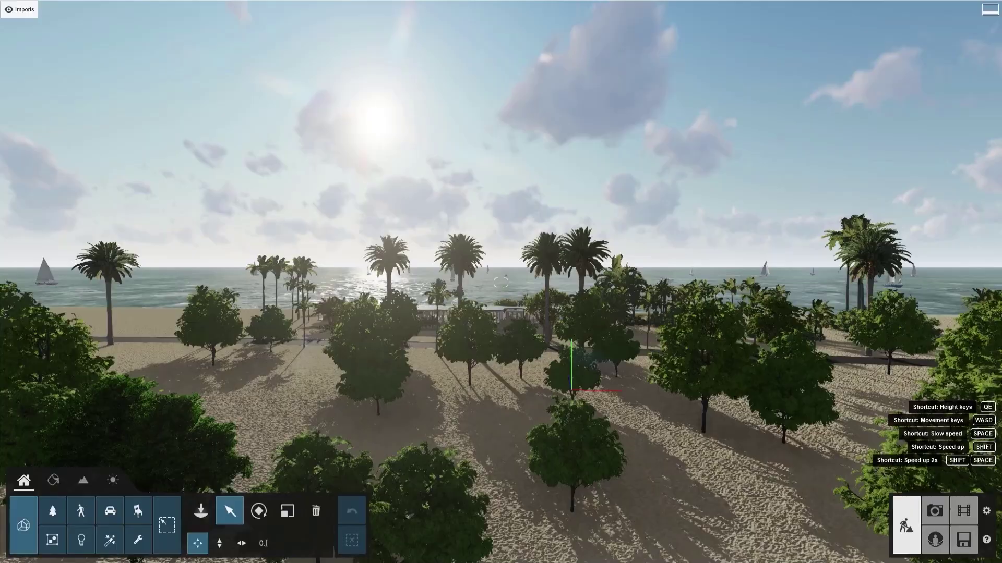
key(w)
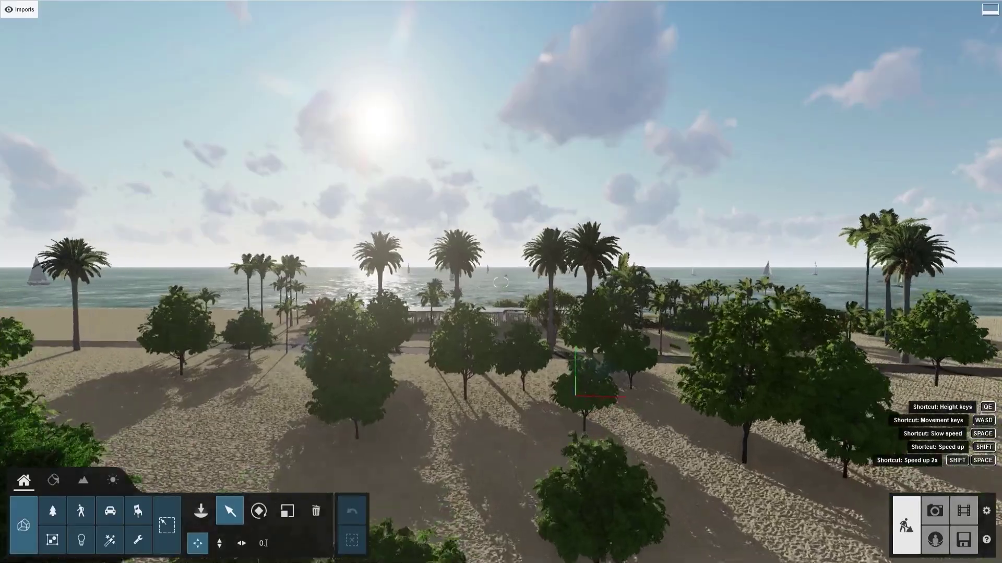
key(w)
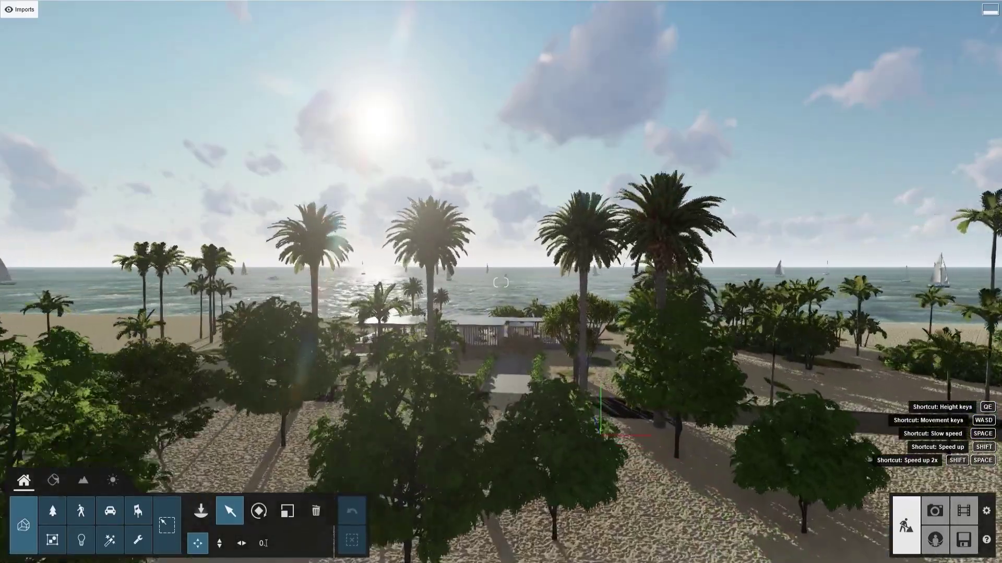
key(w)
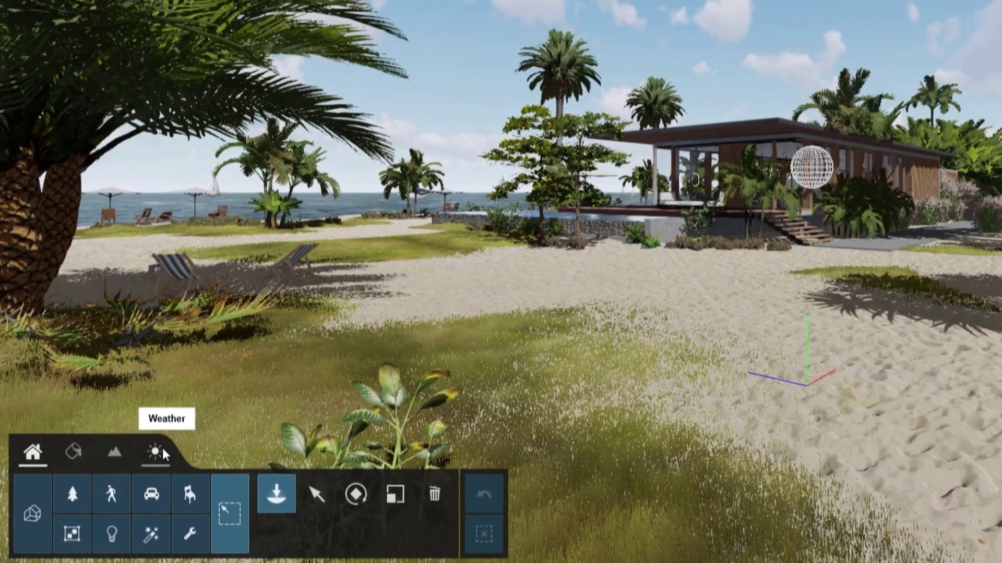
Open the weather controls and adjust the sun's direction and height over the scene.
click(226, 408)
drag(109, 538, 176, 505)
mouse_move(231, 536)
mouse_move(230, 536)
mouse_down()
mouse_move(273, 547)
mouse_move(211, 546)
mouse_move(241, 548)
mouse_up()
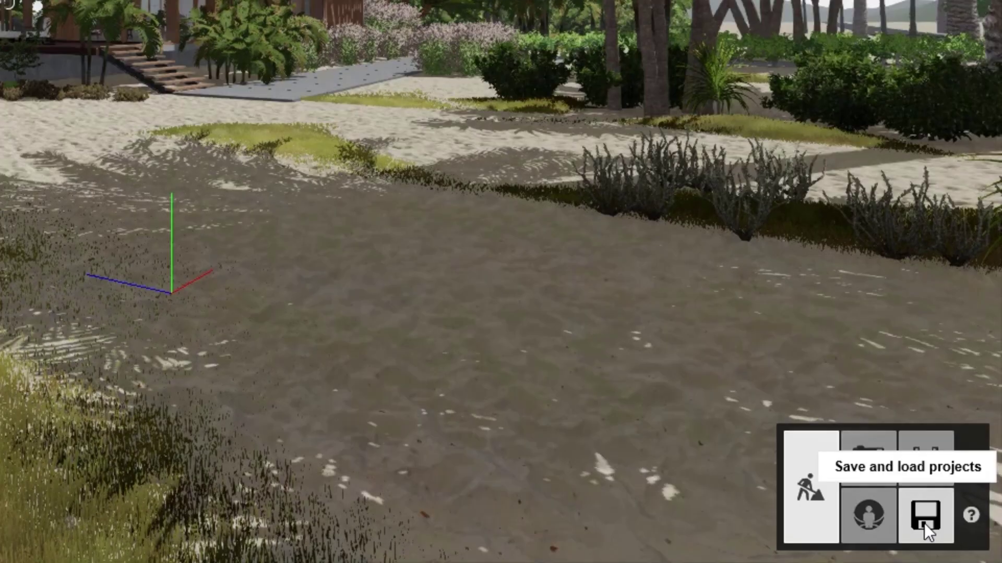
View the project save and load page, and return to Build mode.
click(925, 522)
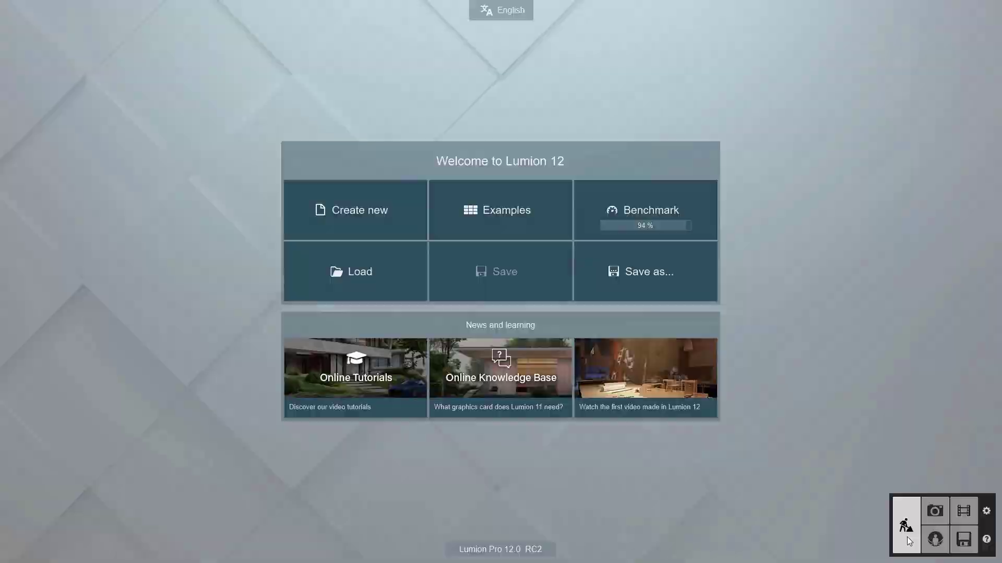
click(908, 542)
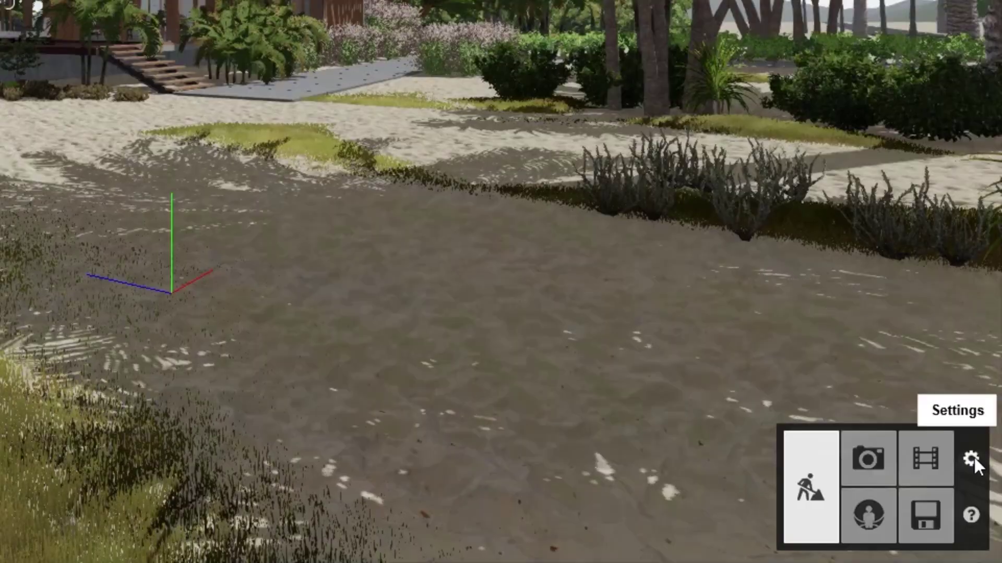
Open the image settings and try low editor quality with 50% editor resolution.
click(986, 512)
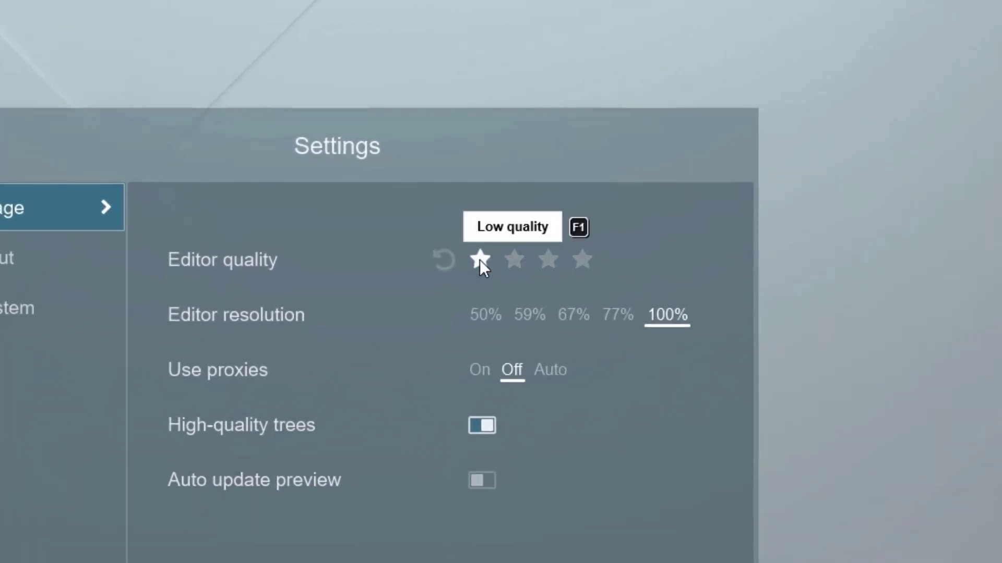
click(480, 258)
click(480, 311)
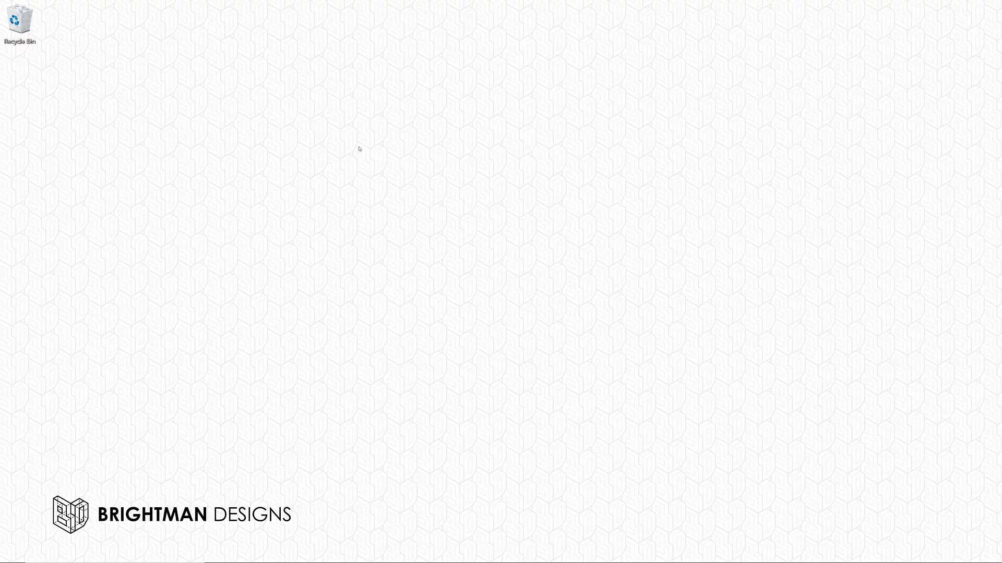
Switch to the Windows desktop's display settings and check the display resolution options.
right_click(359, 148)
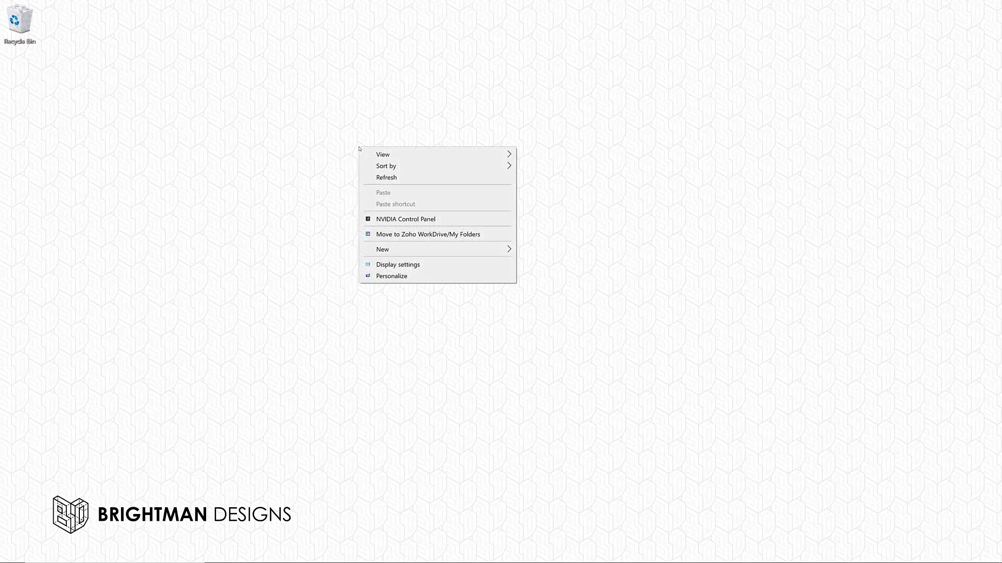
click(425, 265)
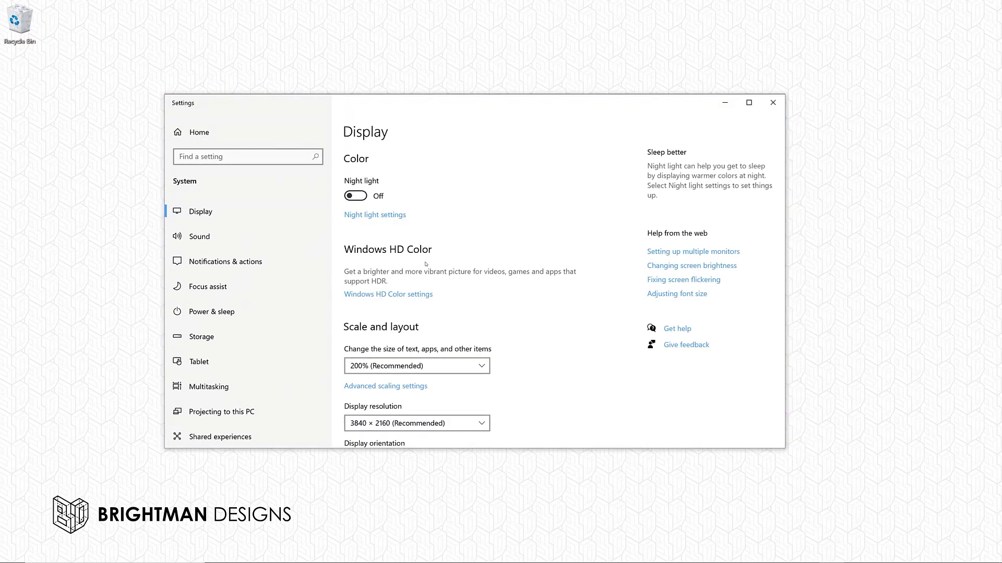
scroll(505, 382, down, 3)
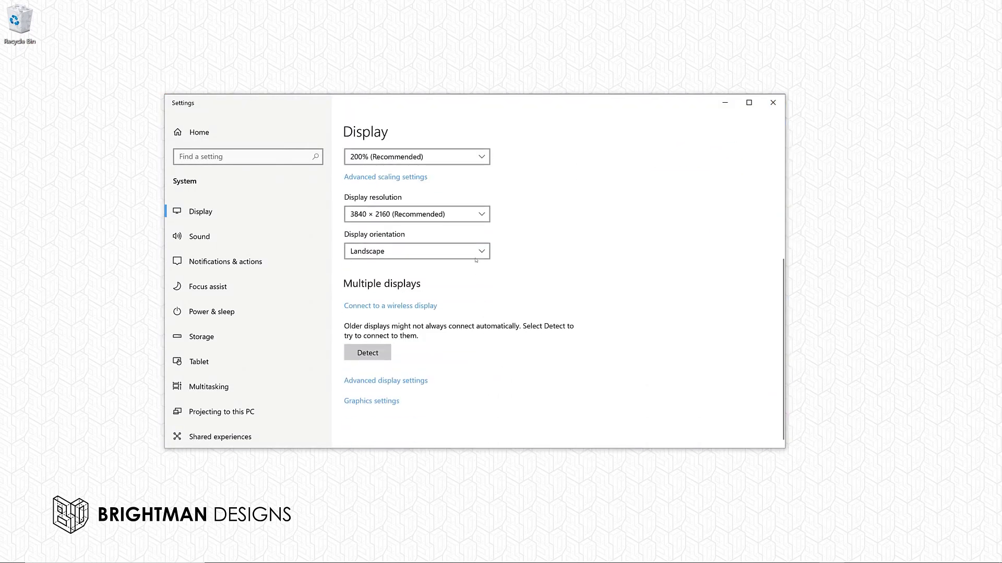
click(486, 219)
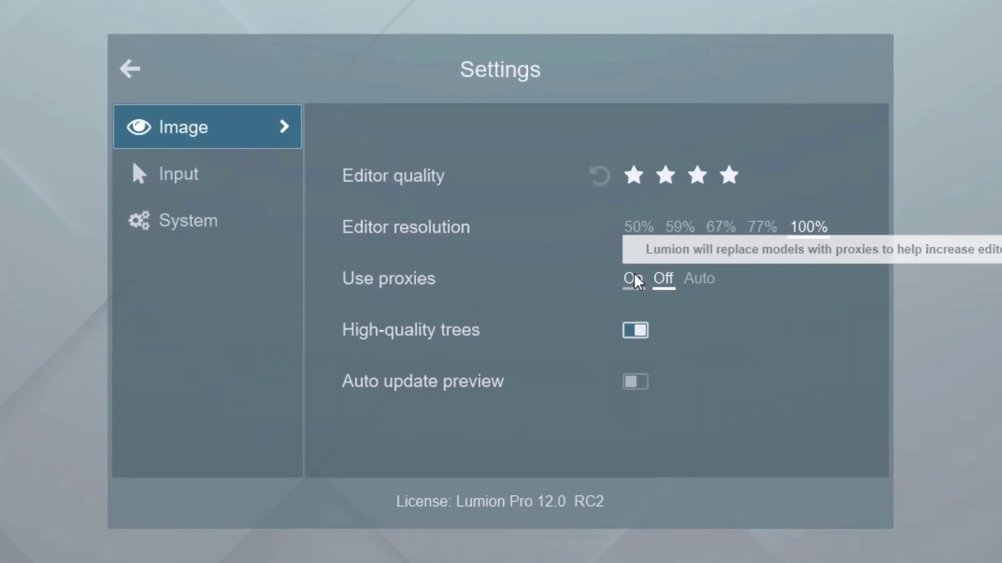
Return to Lumion's settings and examine the proxies option and the Input and System pages.
click(575, 280)
click(348, 226)
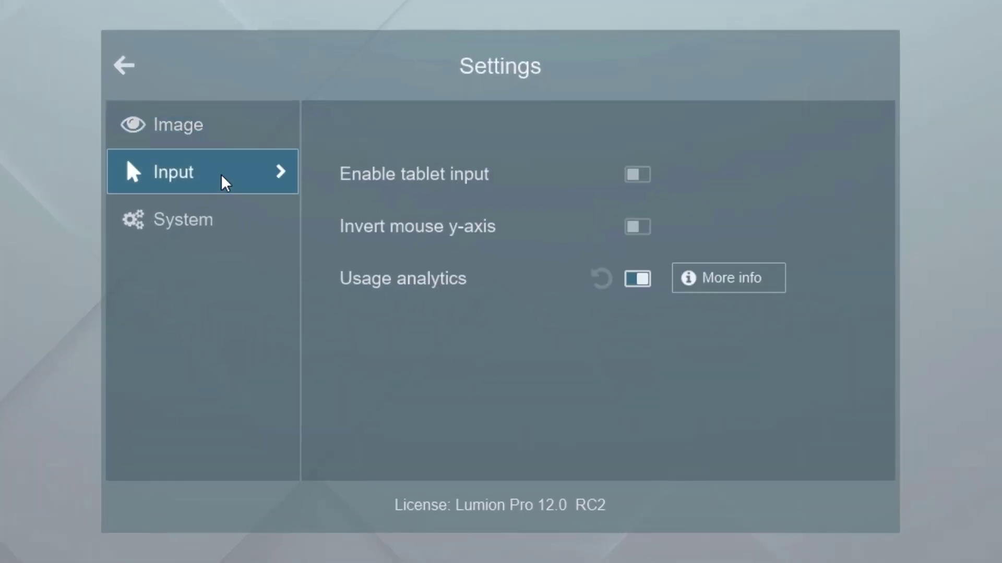
click(261, 220)
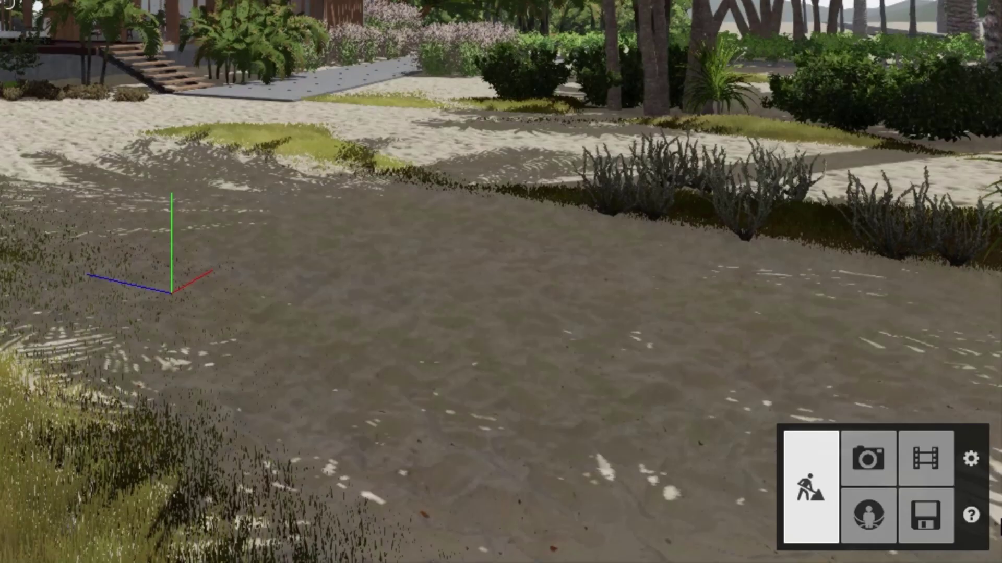
Show the help hints for the Build mode interface and open the interactive tutorial selection.
click(975, 516)
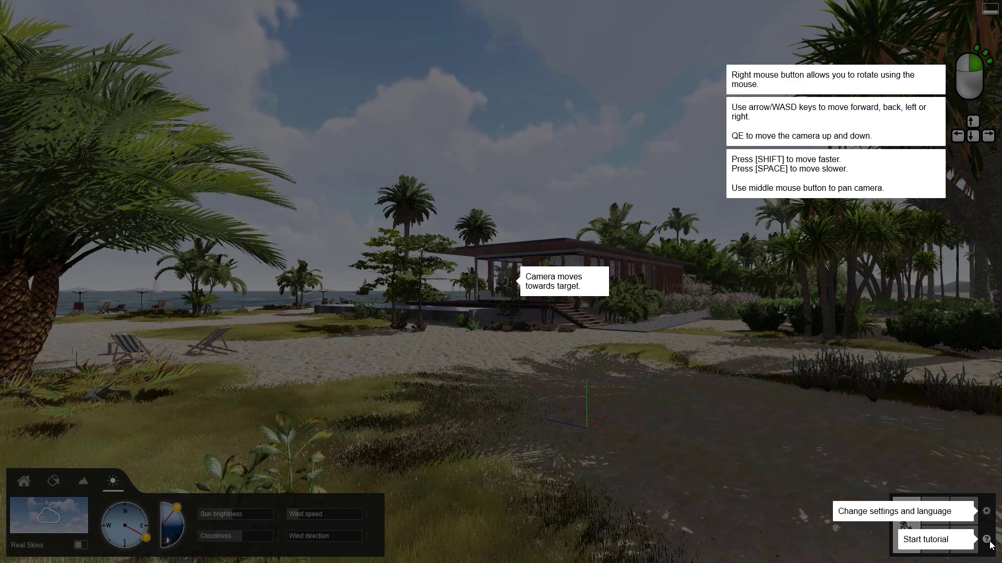
click(988, 541)
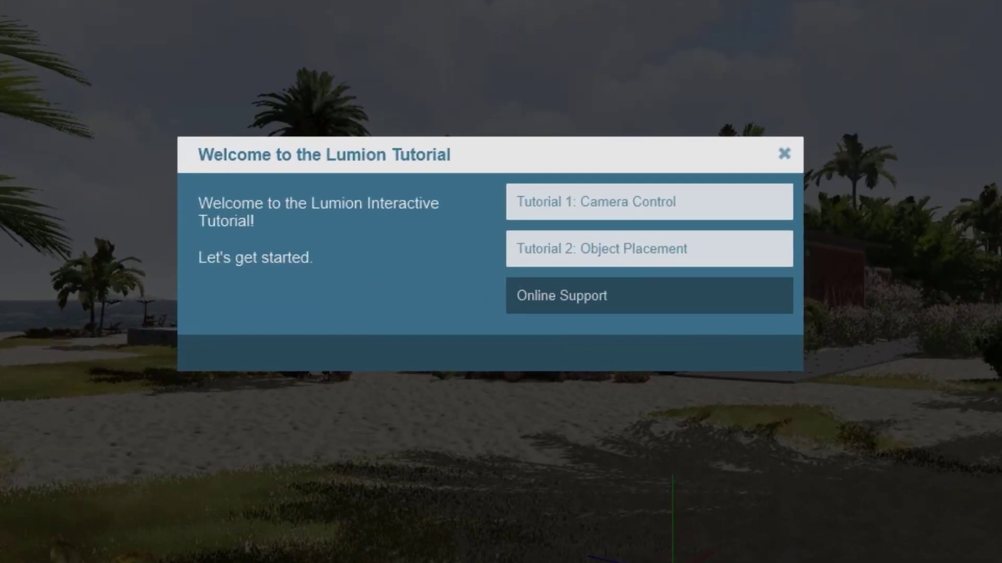